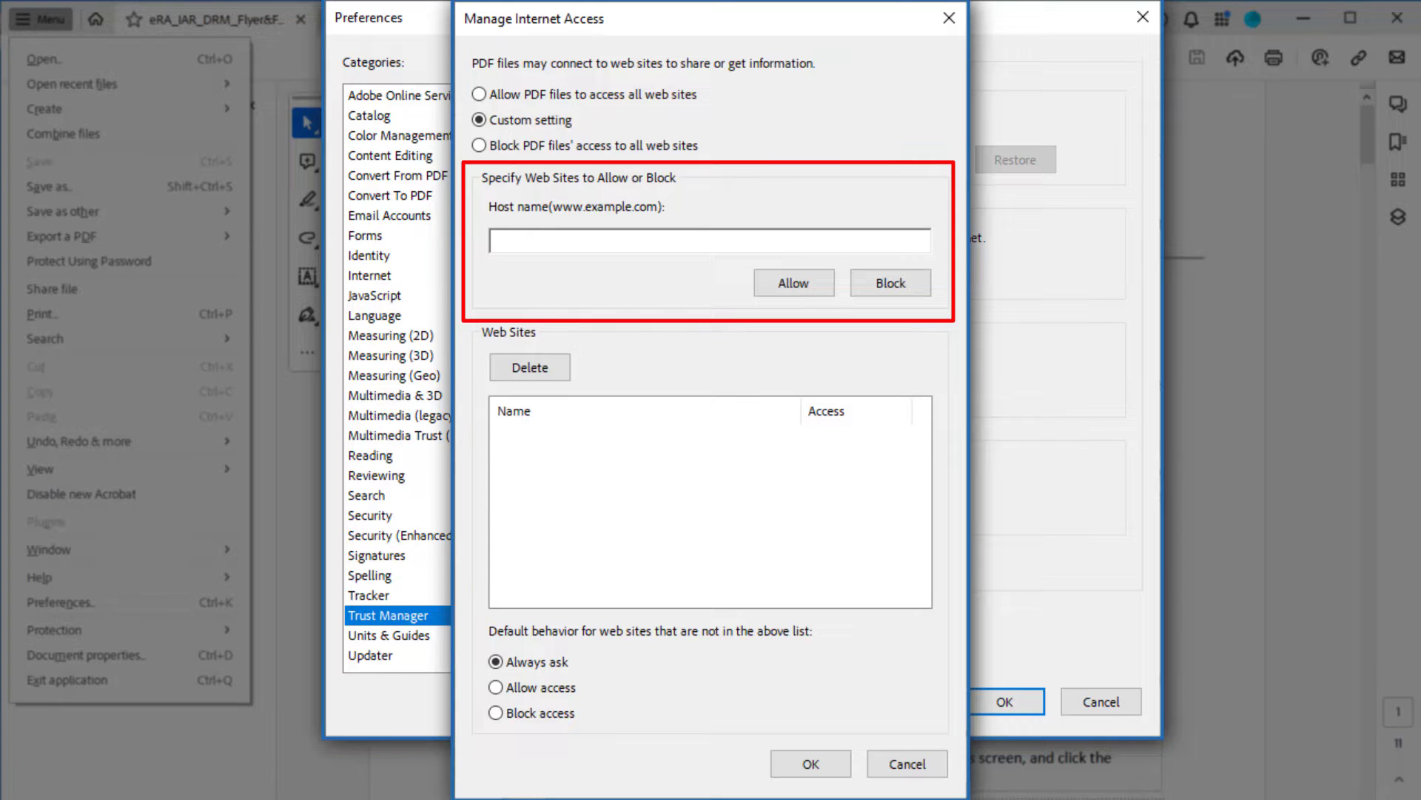
pyautogui.write('https://nih.gov')
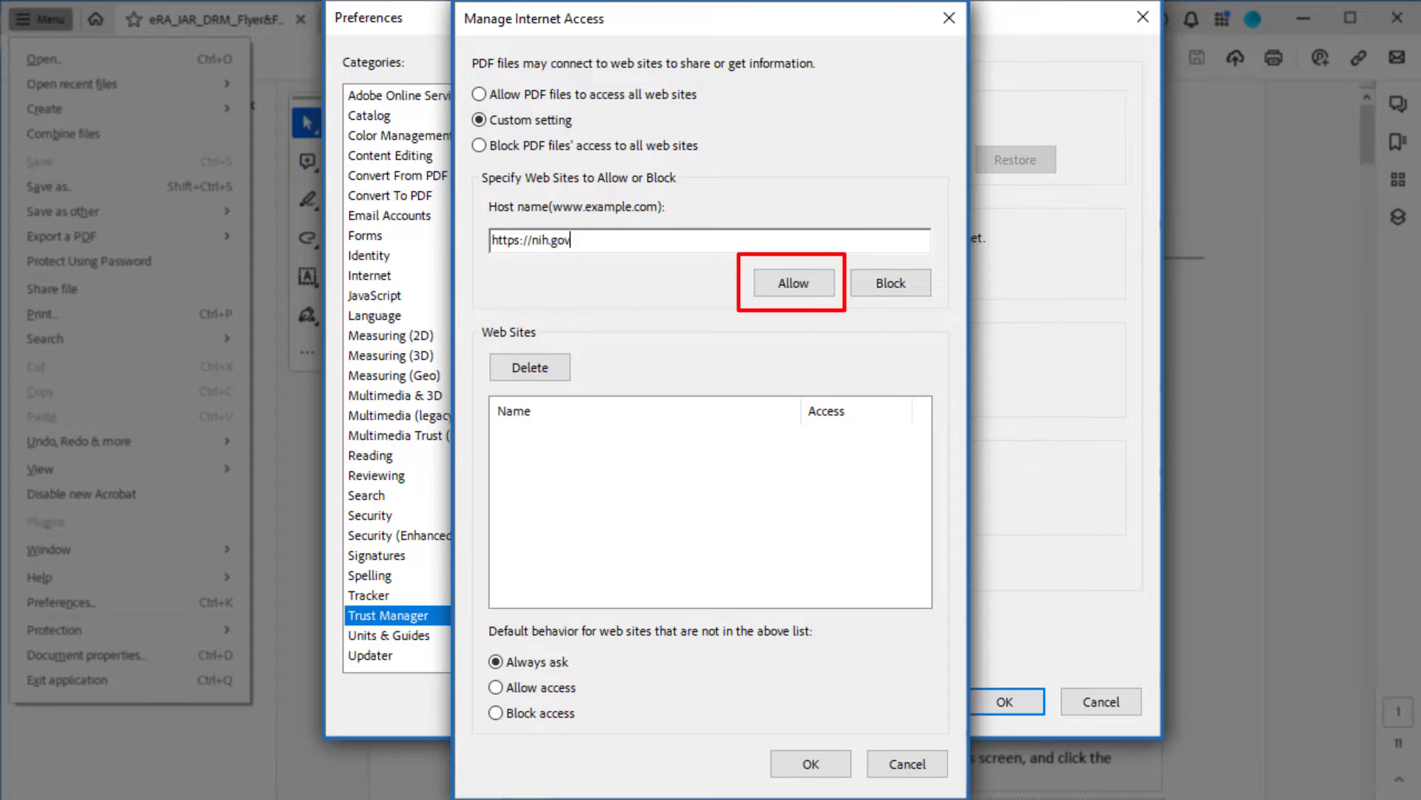
pyautogui.press('Return')
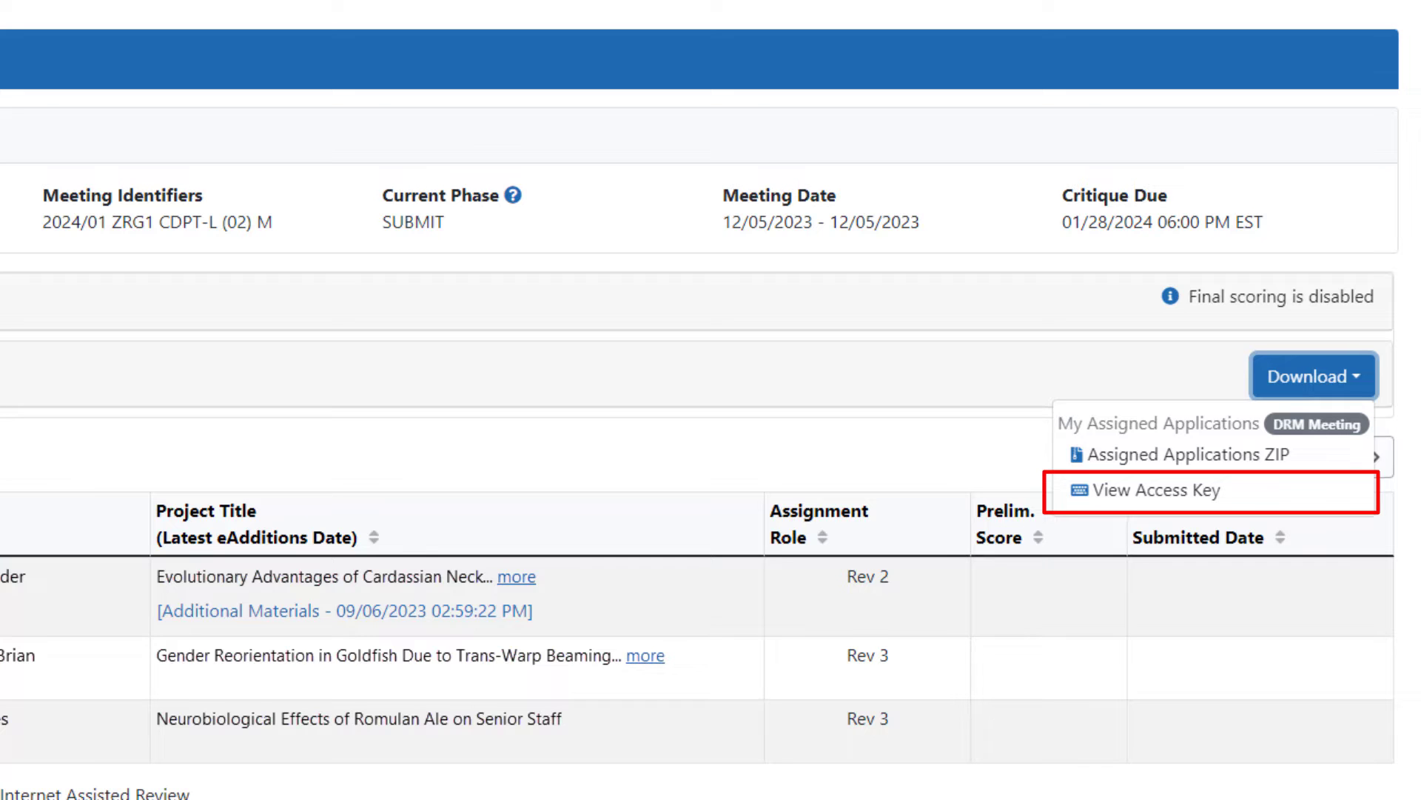
# Choose View Access Key to show the access key for the assigned applications
pyautogui.click(1167, 454)
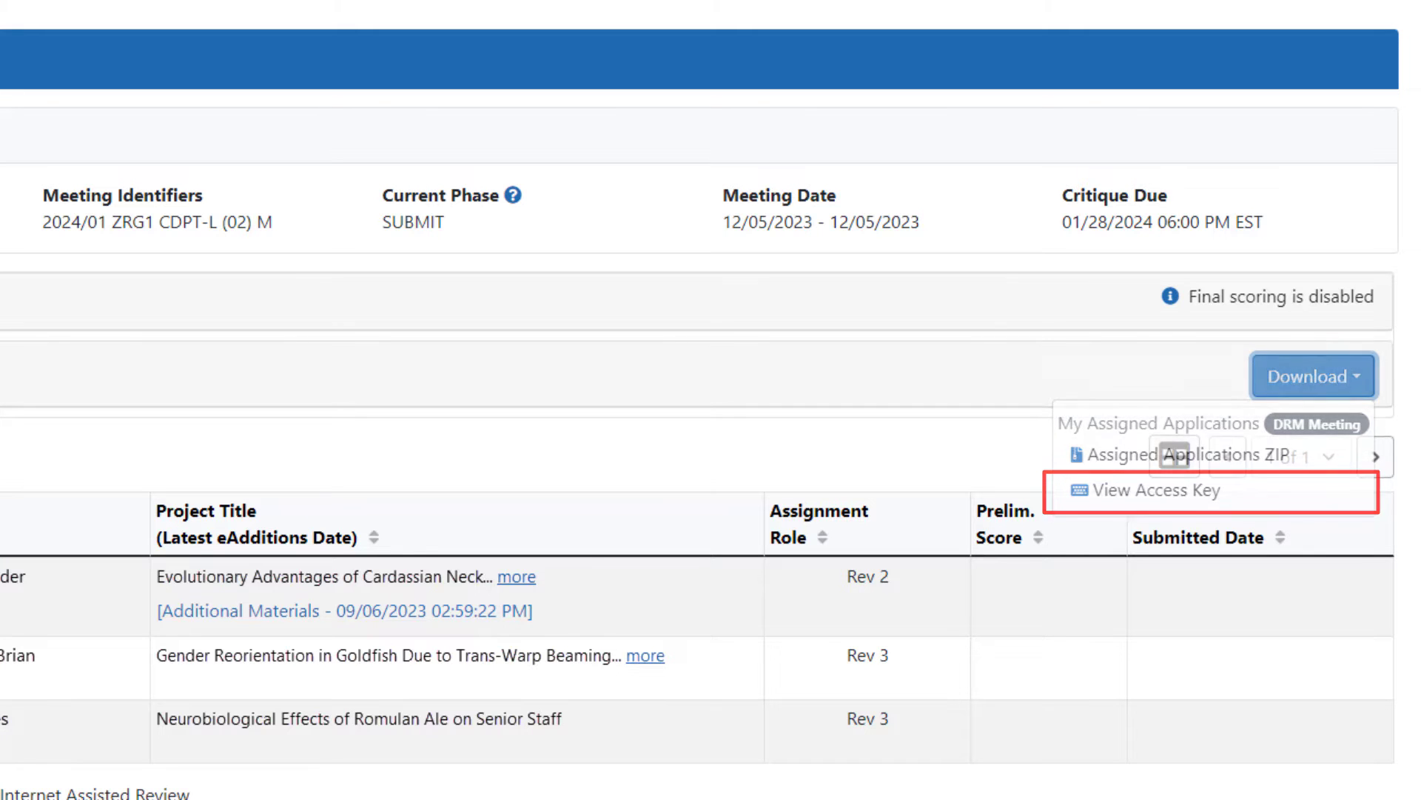